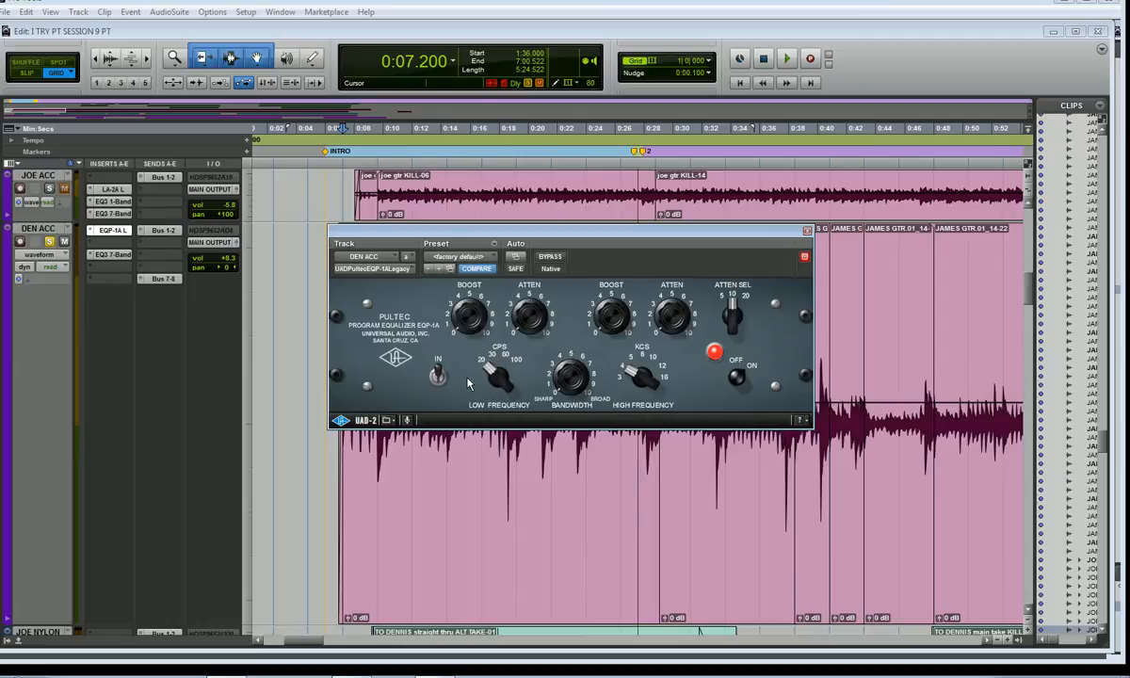
# Set the Pultec EQP-1A's low frequency to 100 CPS, high frequency to 8 KCS and attenuation selector to 20
pyautogui.moveTo(482, 363); pyautogui.dragTo(496, 407)
pyautogui.moveTo(465, 327); pyautogui.dragTo(461, 398)
pyautogui.moveTo(524, 320); pyautogui.dragTo(525, 287)
pyautogui.moveTo(515, 317); pyautogui.dragTo(521, 350)
pyautogui.moveTo(629, 369); pyautogui.dragTo(638, 333)
pyautogui.moveTo(731, 313); pyautogui.dragTo(725, 349)
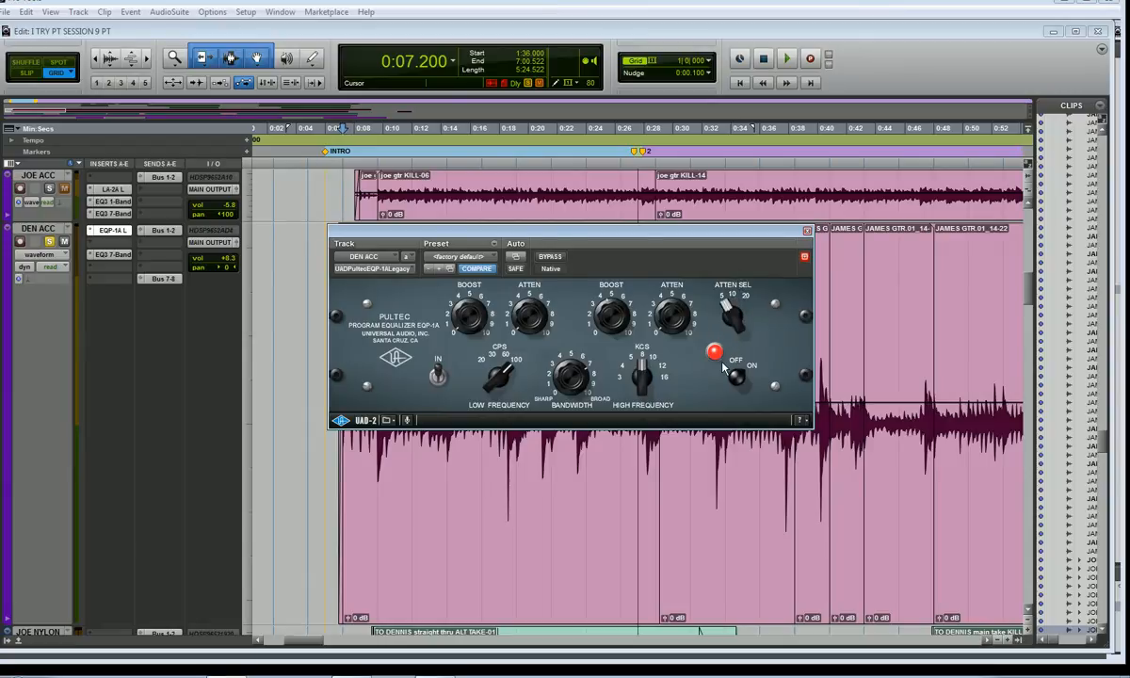
pyautogui.moveTo(723, 313); pyautogui.dragTo(743, 213)
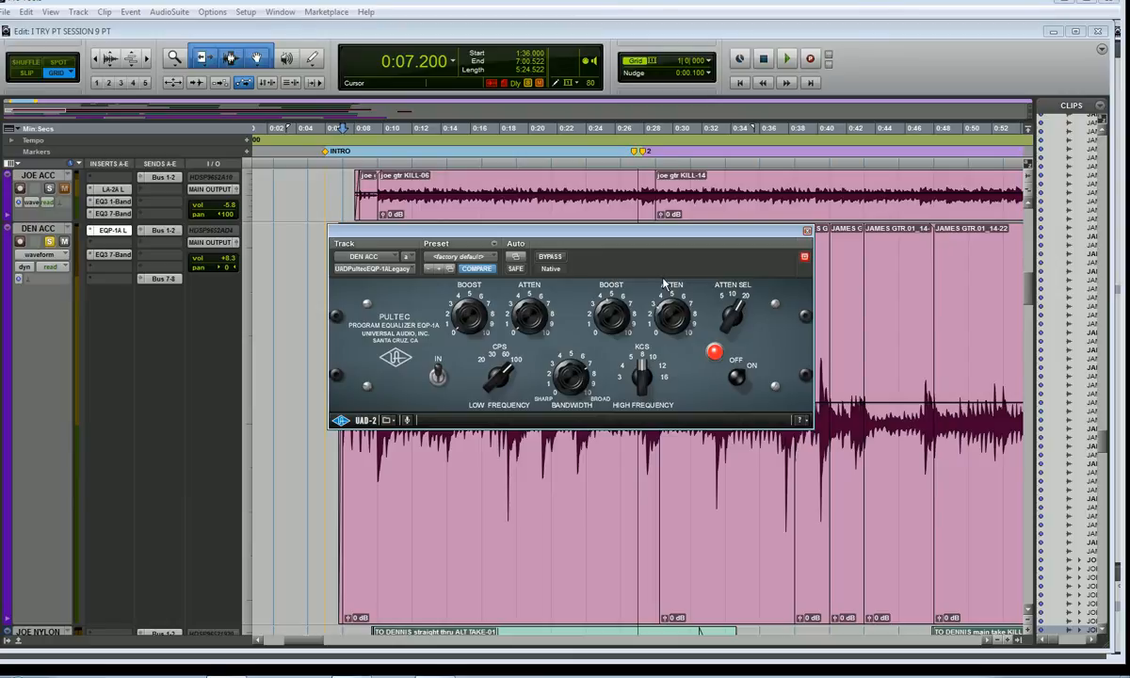
# Toggle the Pultec's power switch and the plug-in bypass, returning the equalizer to active processing
pyautogui.click(437, 375)
pyautogui.click(738, 376)
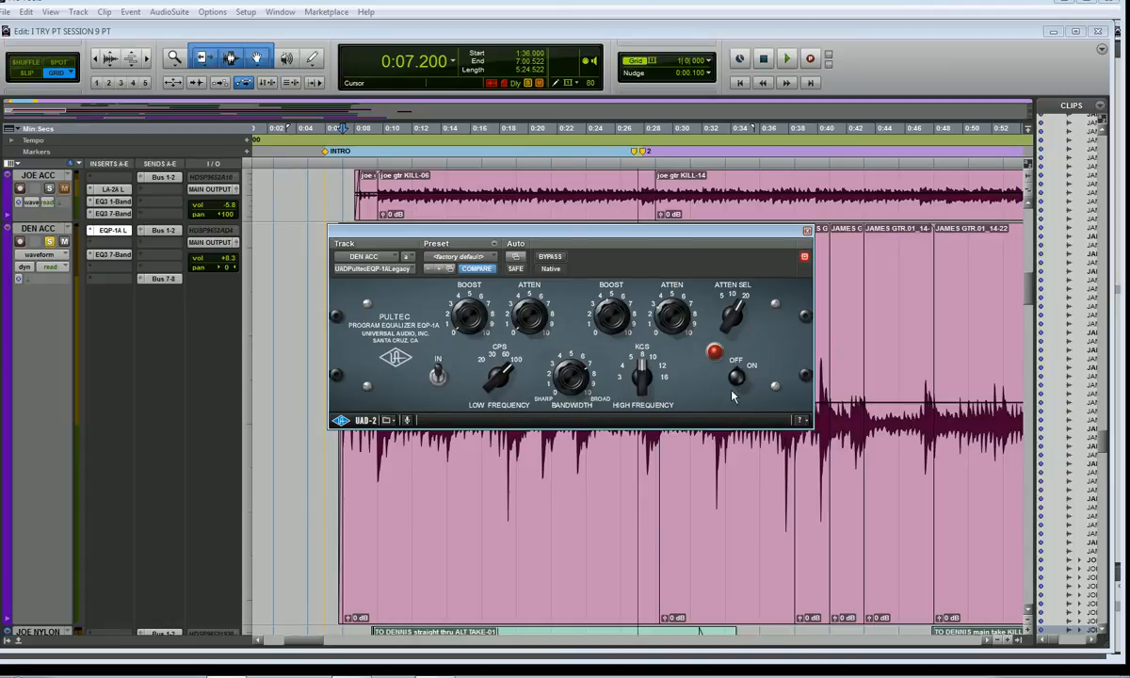
pyautogui.click(549, 256)
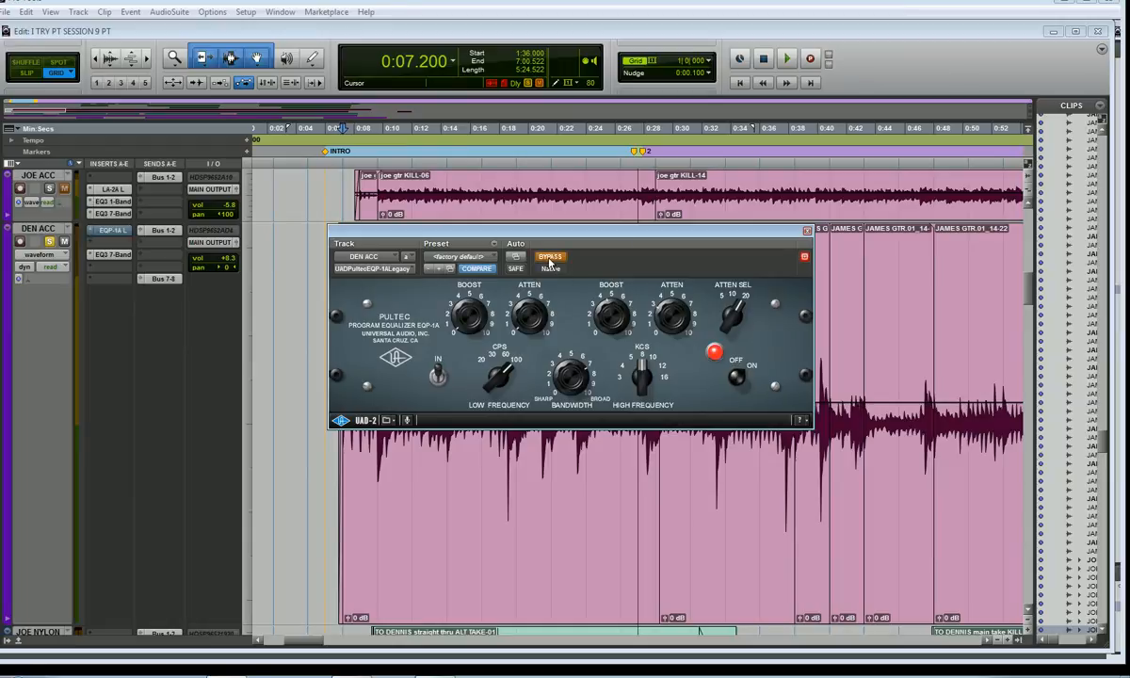
pyautogui.click(550, 256)
# Open the DEN ACC track's EQ3 7-Band alongside its Pultec EQP-1A and arrange both plug-in windows without hiding their controls
pyautogui.click(122, 256)
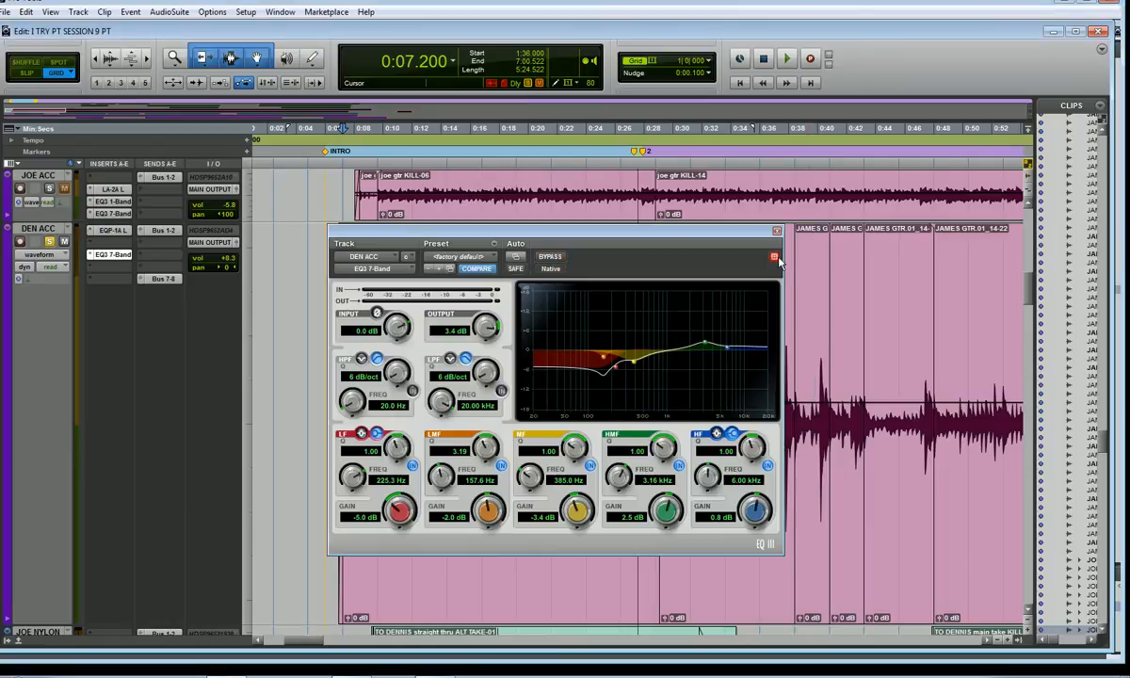
pyautogui.moveTo(661, 231); pyautogui.dragTo(692, 179)
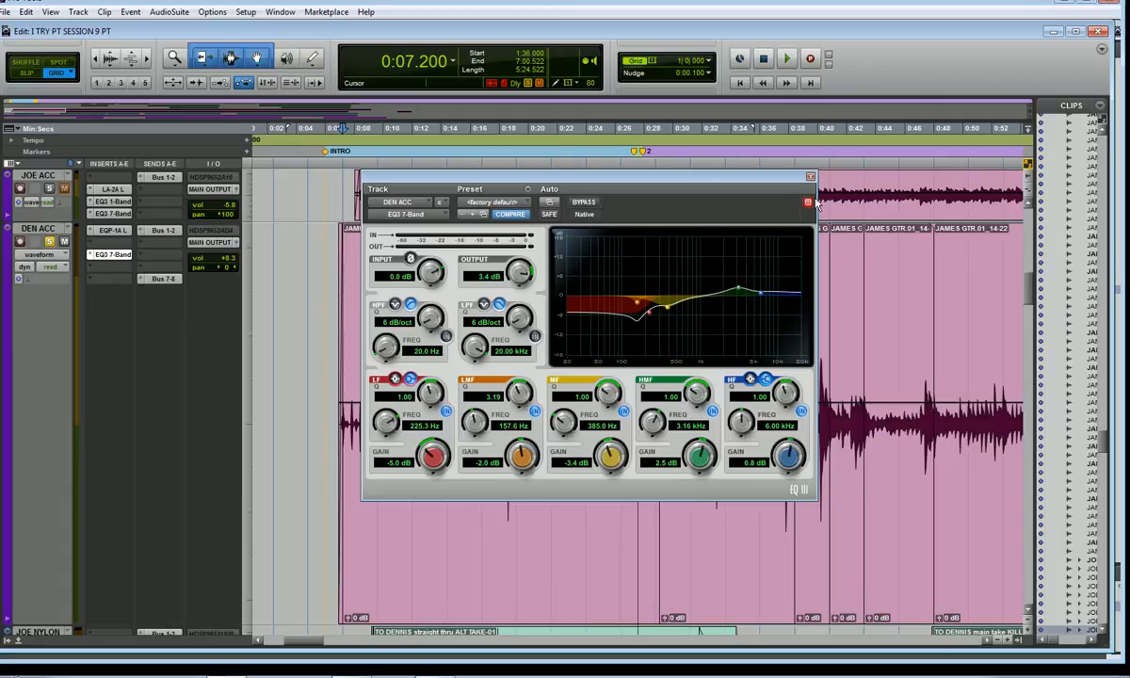
pyautogui.moveTo(742, 179); pyautogui.dragTo(815, 160)
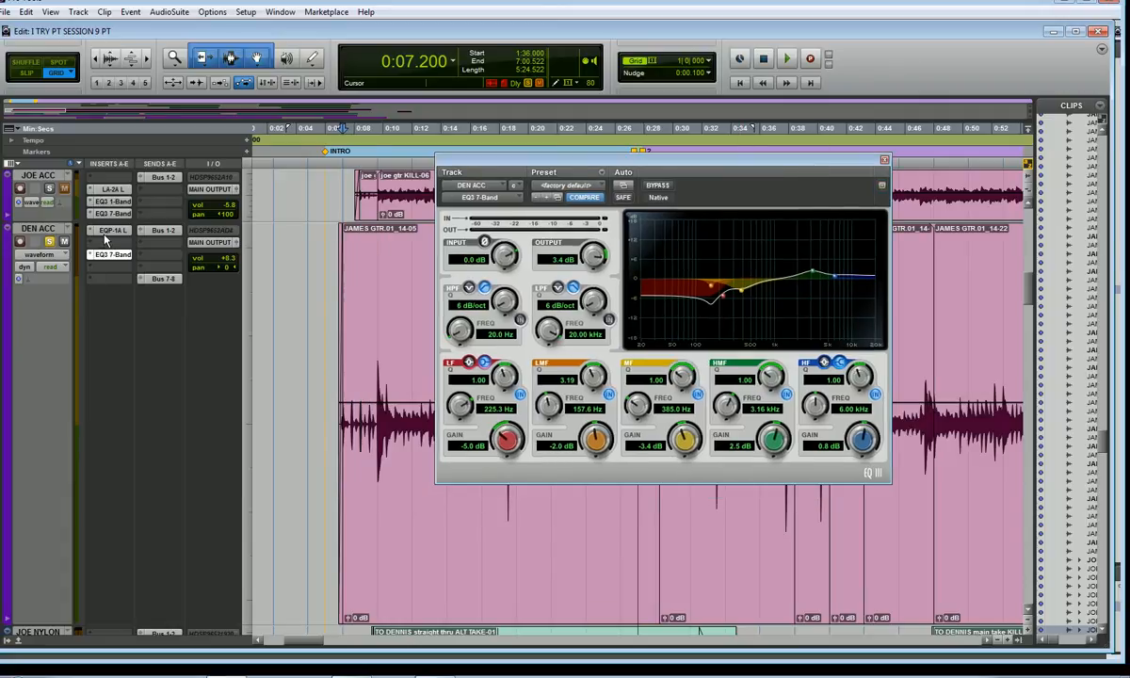
pyautogui.click(102, 229)
pyautogui.moveTo(643, 181); pyautogui.dragTo(438, 182)
pyautogui.moveTo(629, 158); pyautogui.dragTo(684, 238)
pyautogui.moveTo(576, 185); pyautogui.dragTo(703, 50)
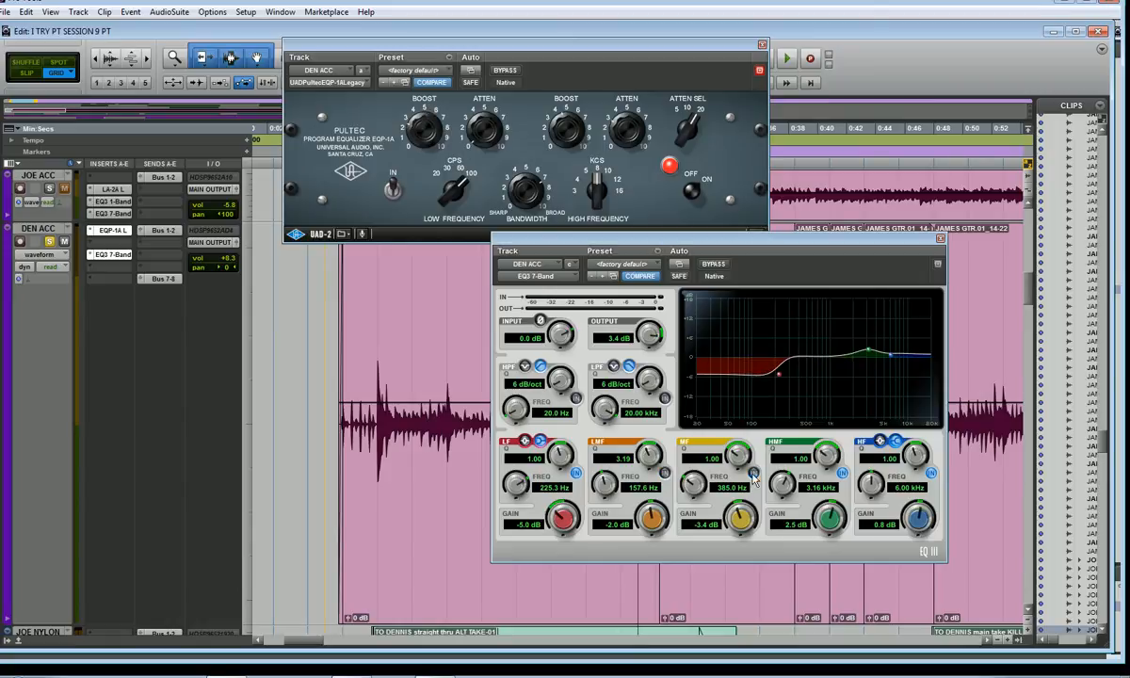
# Leave only the EQ3's LF band active and set its frequency to 100 Hz
pyautogui.click(843, 474)
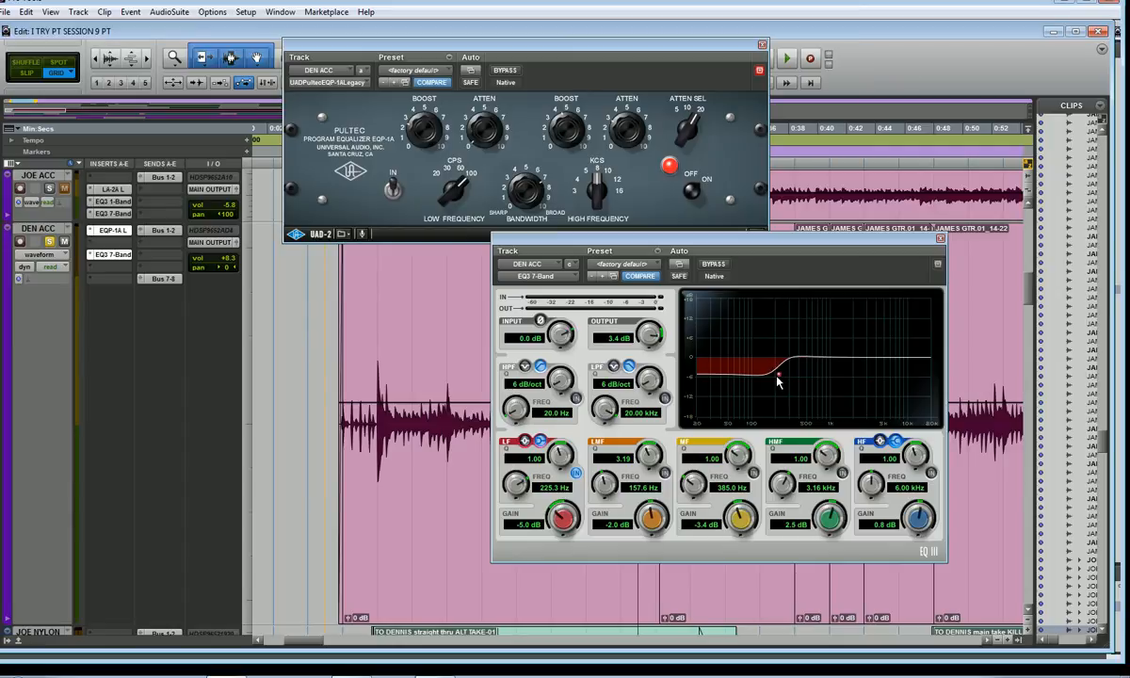
pyautogui.click(551, 486)
pyautogui.write('100')
pyautogui.press('Return')
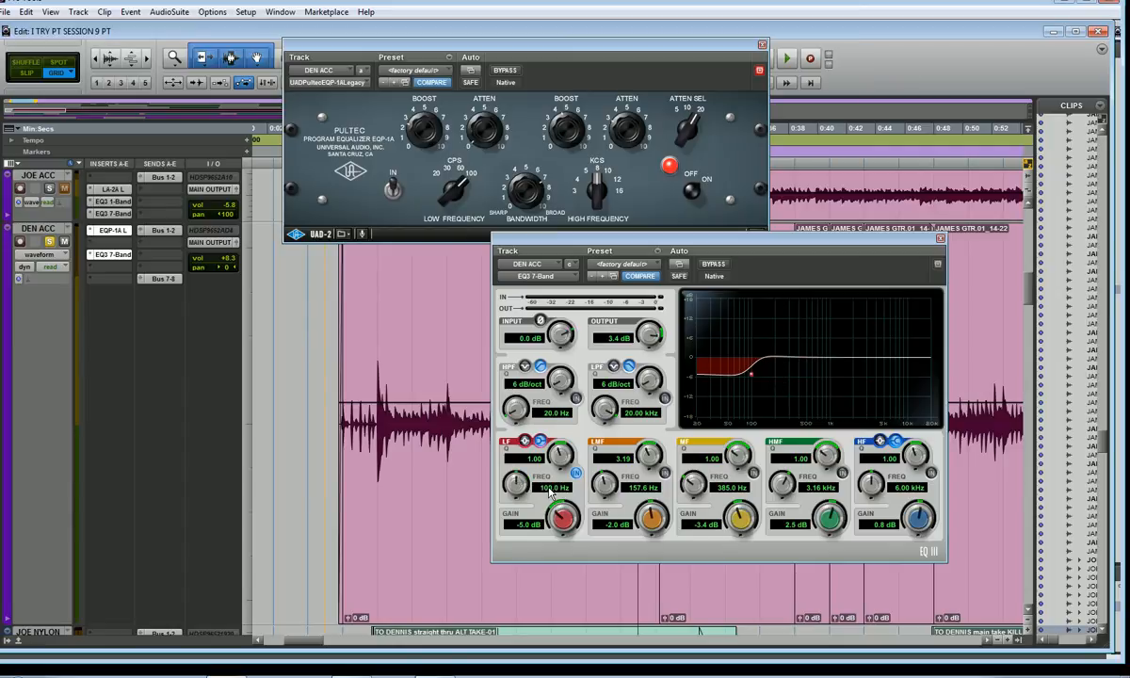
# Boost the EQ3's LF gain to 3.5 dB, then cut it to -4.0 dB, to mirror the Pultec's low-frequency controls
pyautogui.moveTo(555, 520); pyautogui.dragTo(575, 471)
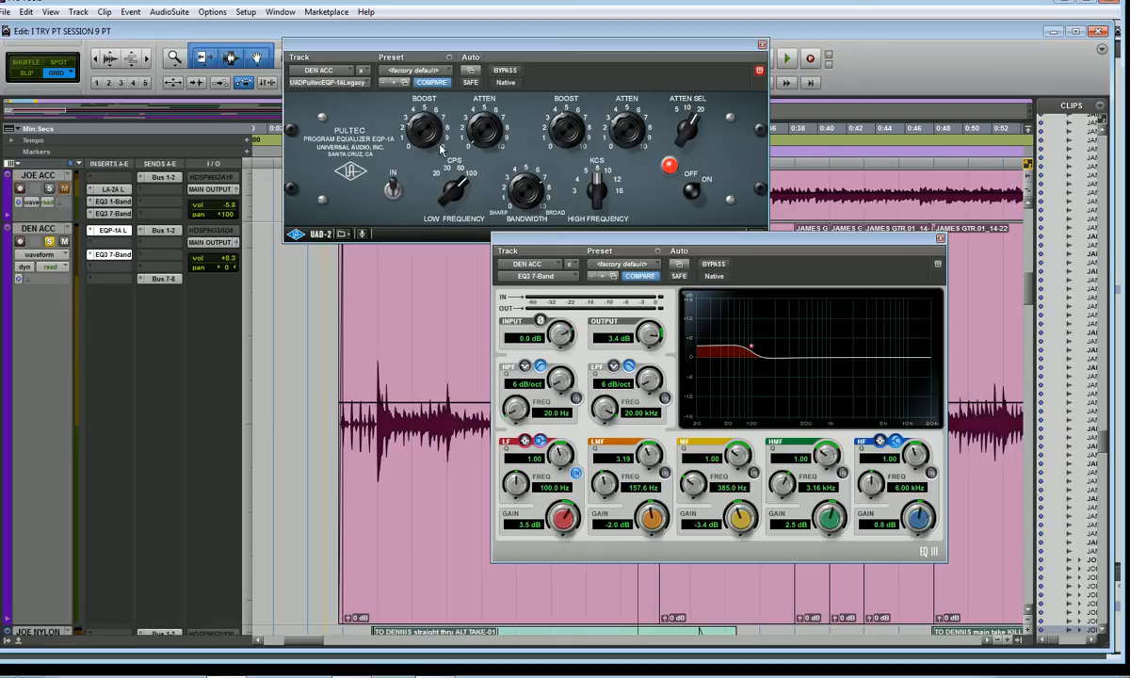
pyautogui.moveTo(415, 124); pyautogui.dragTo(416, 179)
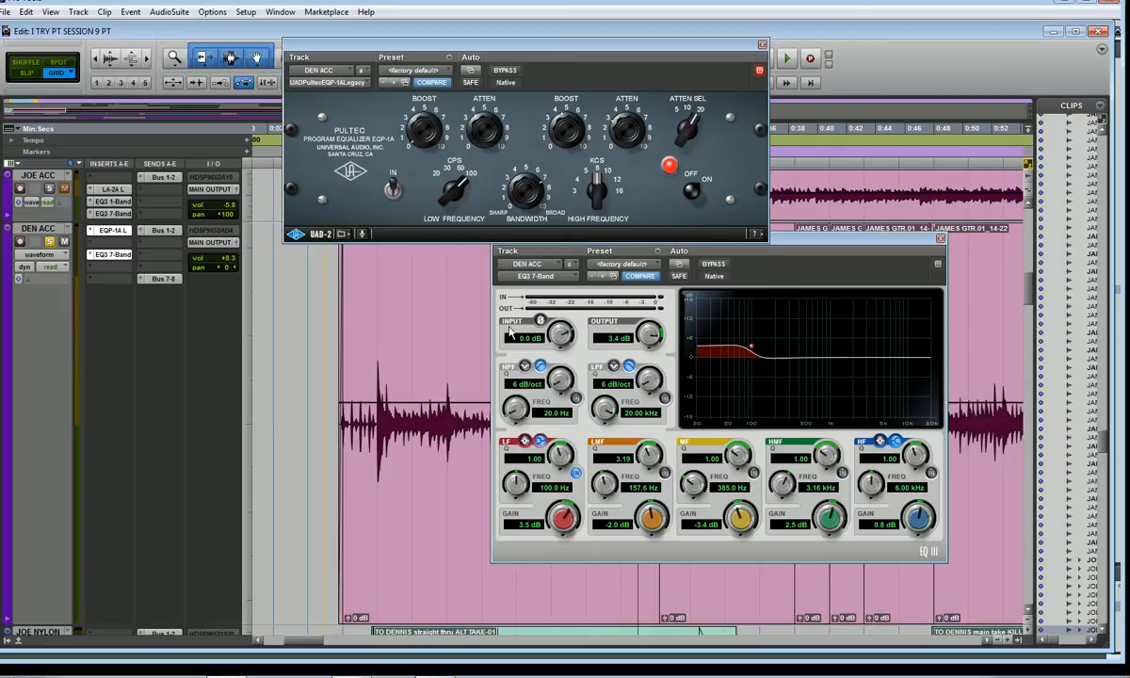
pyautogui.moveTo(553, 512); pyautogui.dragTo(541, 580)
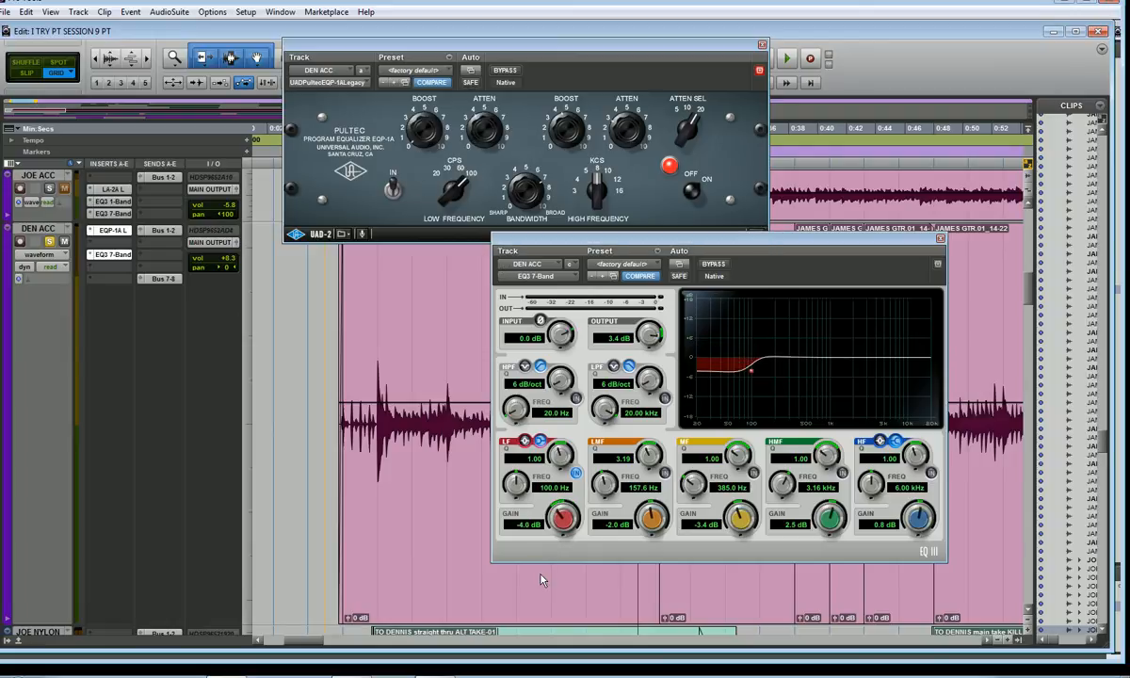
# Switch the EQ3 from the LF band to the HMF band and set the HMF frequency to 8 kHz
pyautogui.click(576, 471)
pyautogui.click(842, 474)
pyautogui.moveTo(820, 492); pyautogui.dragTo(818, 486)
pyautogui.click(821, 489)
pyautogui.write('8000')
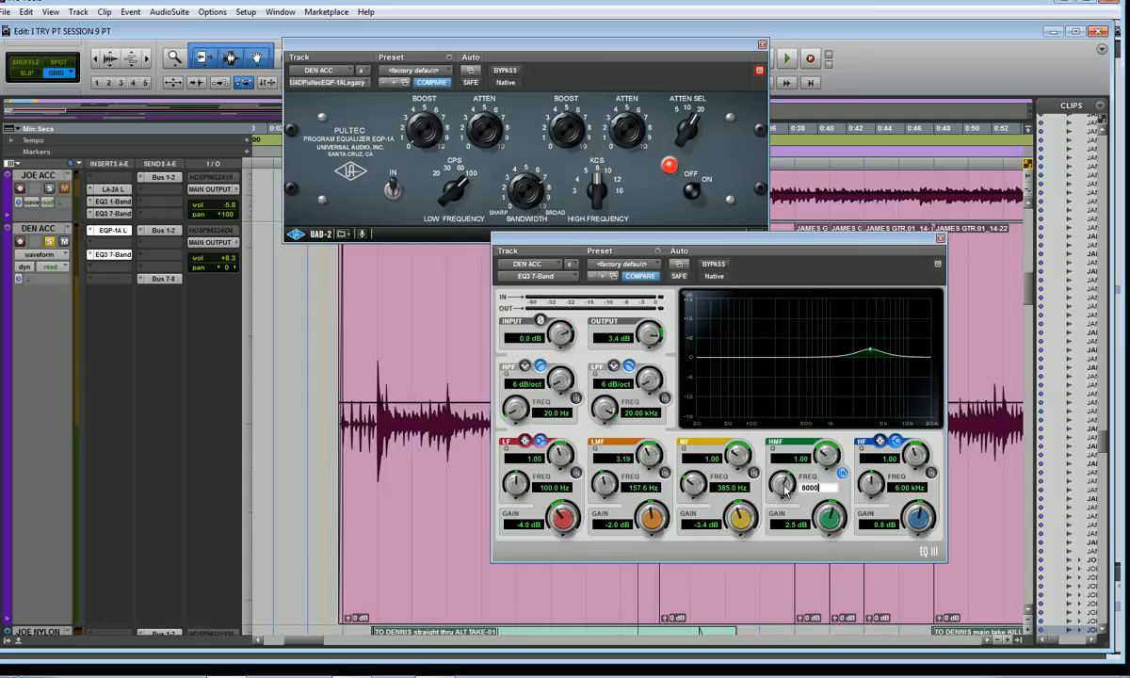
pyautogui.press('Return')
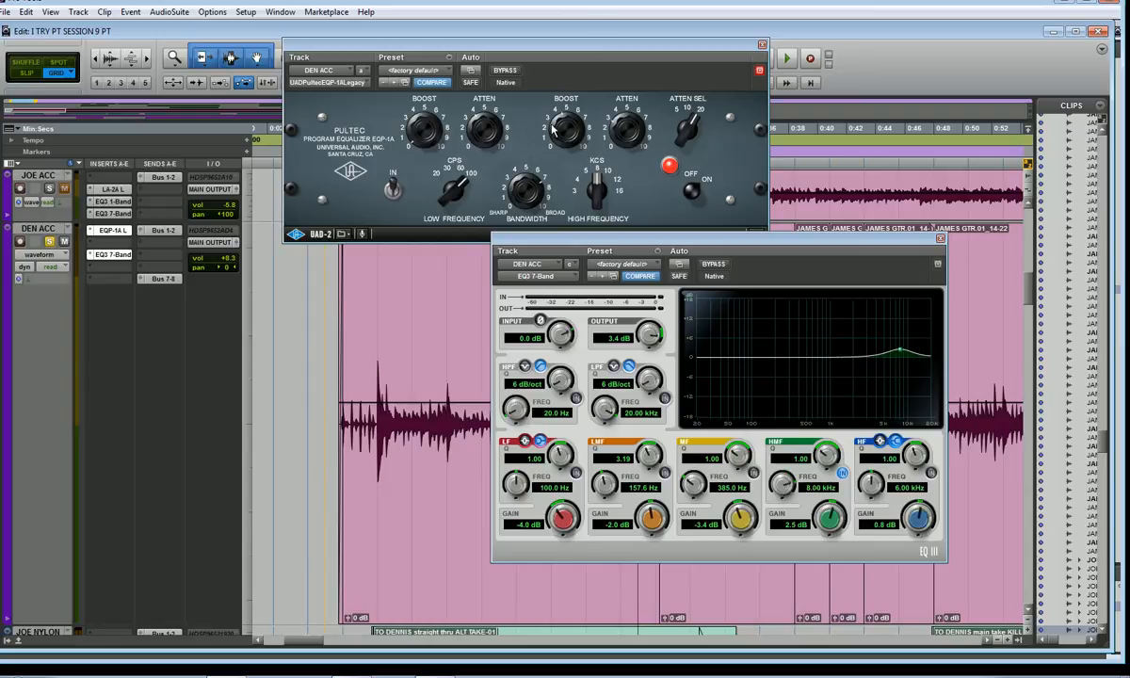
# Narrow the EQ3's HMF band to a Q of 1.58 and raise its gain to 6.4 dB
pyautogui.moveTo(544, 182); pyautogui.dragTo(542, 188)
pyautogui.moveTo(813, 463); pyautogui.dragTo(834, 426)
pyautogui.moveTo(820, 461); pyautogui.dragTo(764, 477)
pyautogui.moveTo(763, 242); pyautogui.dragTo(672, 247)
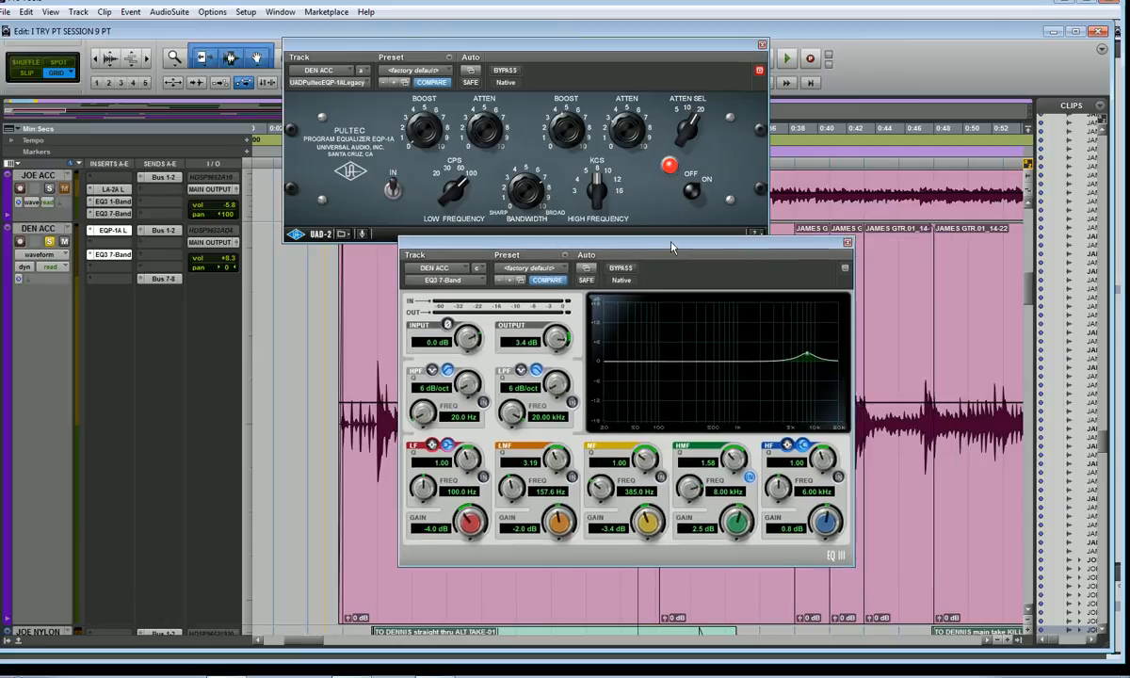
pyautogui.moveTo(731, 526); pyautogui.dragTo(670, 513)
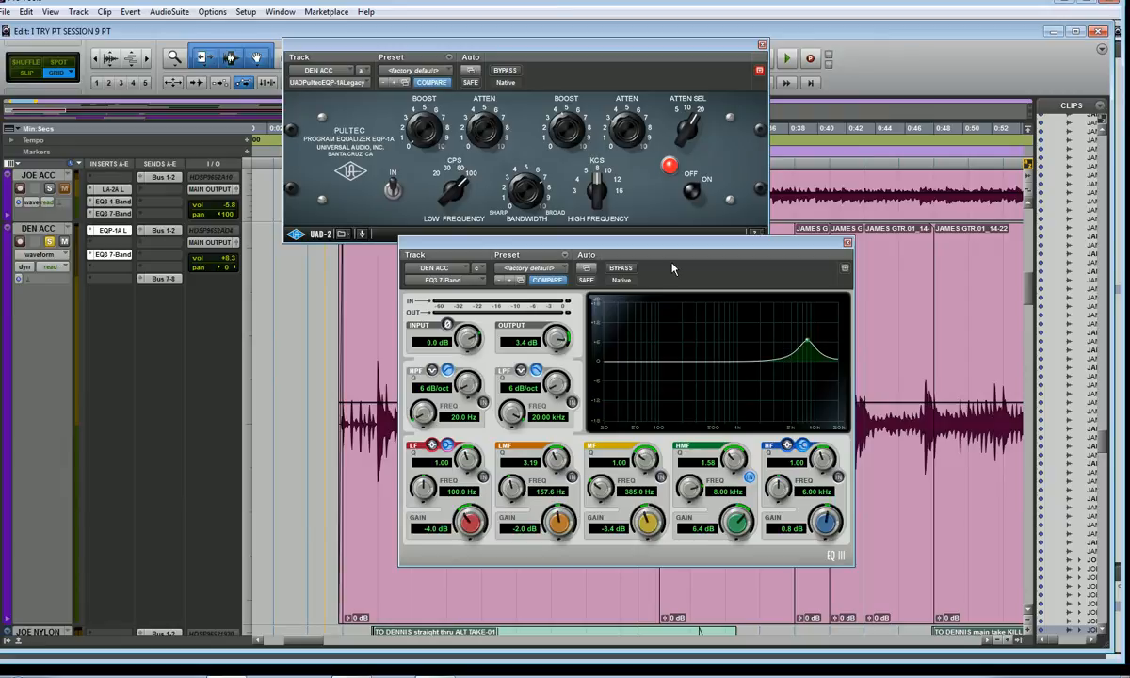
# Switch the EQ3 from HMF to HF, and set the Pultec's attenuation selector to 5 and the HF frequency to 5 kHz
pyautogui.click(751, 475)
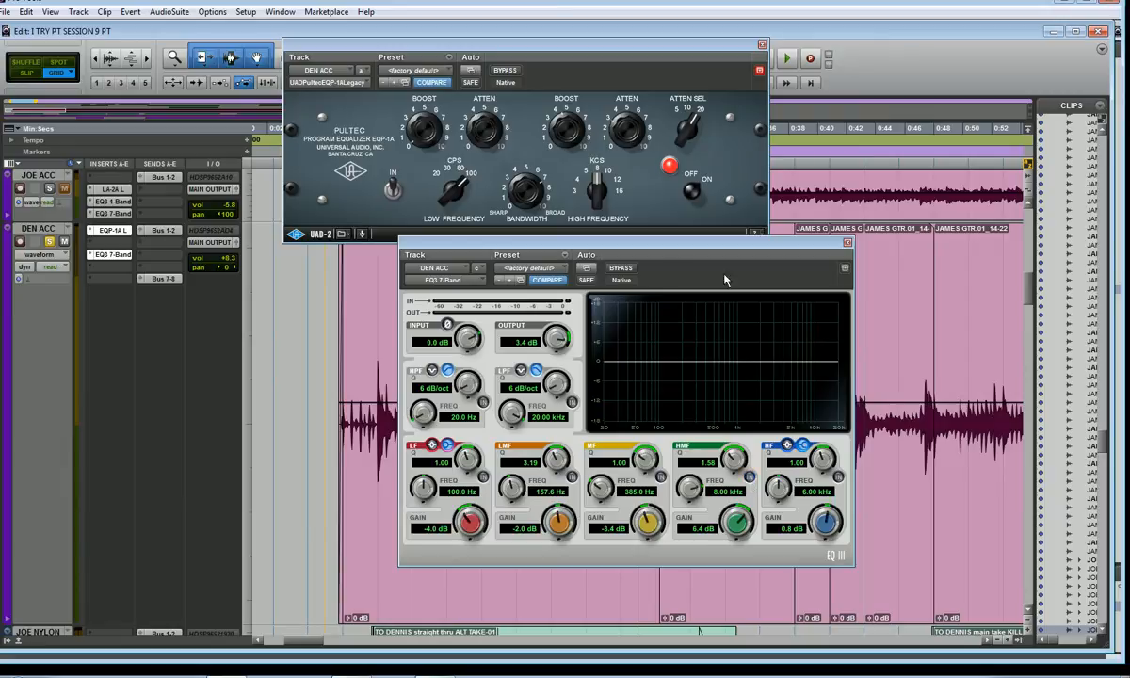
pyautogui.click(839, 477)
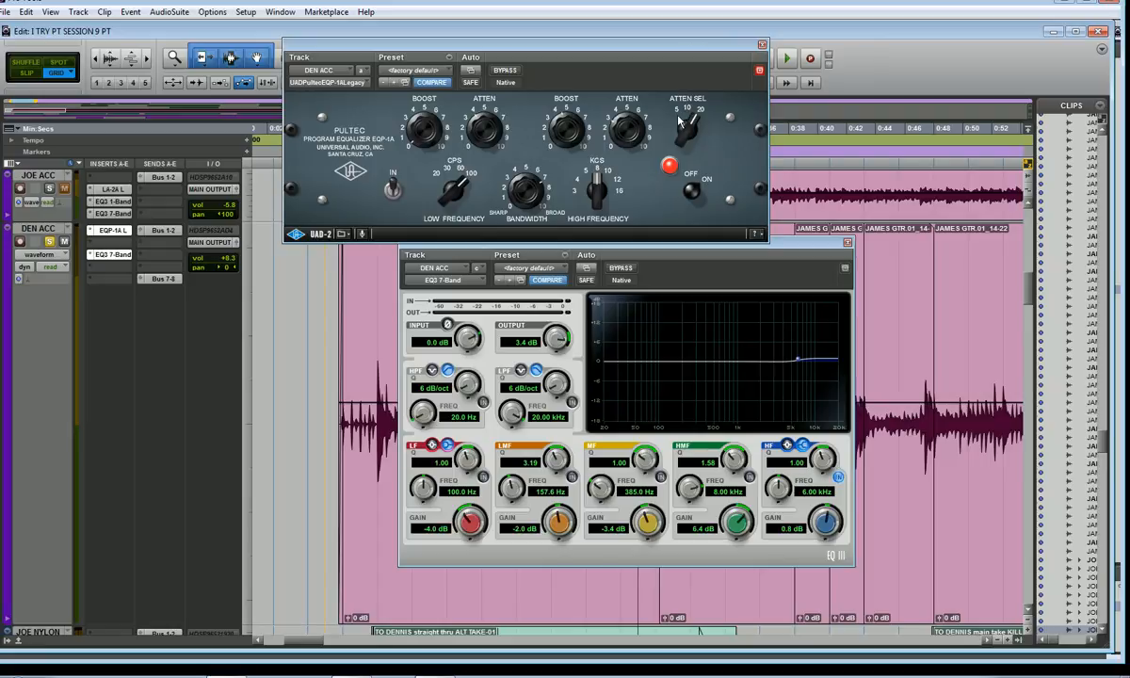
pyautogui.moveTo(656, 127); pyautogui.dragTo(605, 167)
pyautogui.click(811, 491)
pyautogui.write('5.0')
pyautogui.write('00')
pyautogui.press('Return')
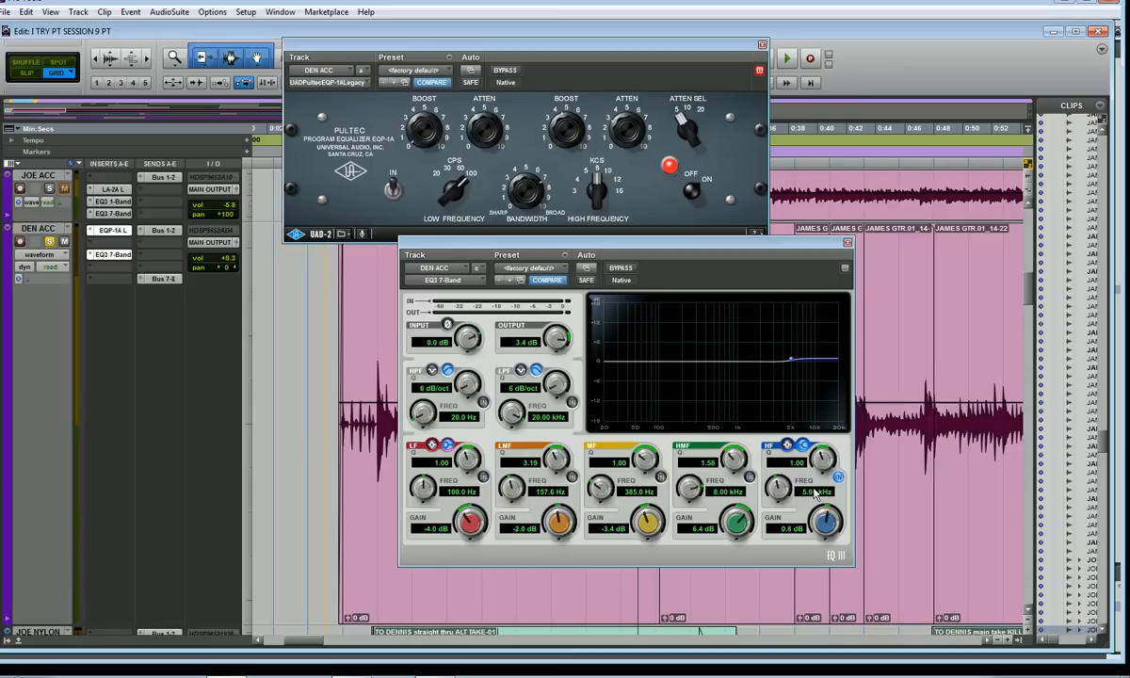
# Cut the EQ3's HF shelf gain to -4.3 dB to mirror the Pultec's high-frequency attenuation
pyautogui.moveTo(789, 527); pyautogui.dragTo(785, 544)
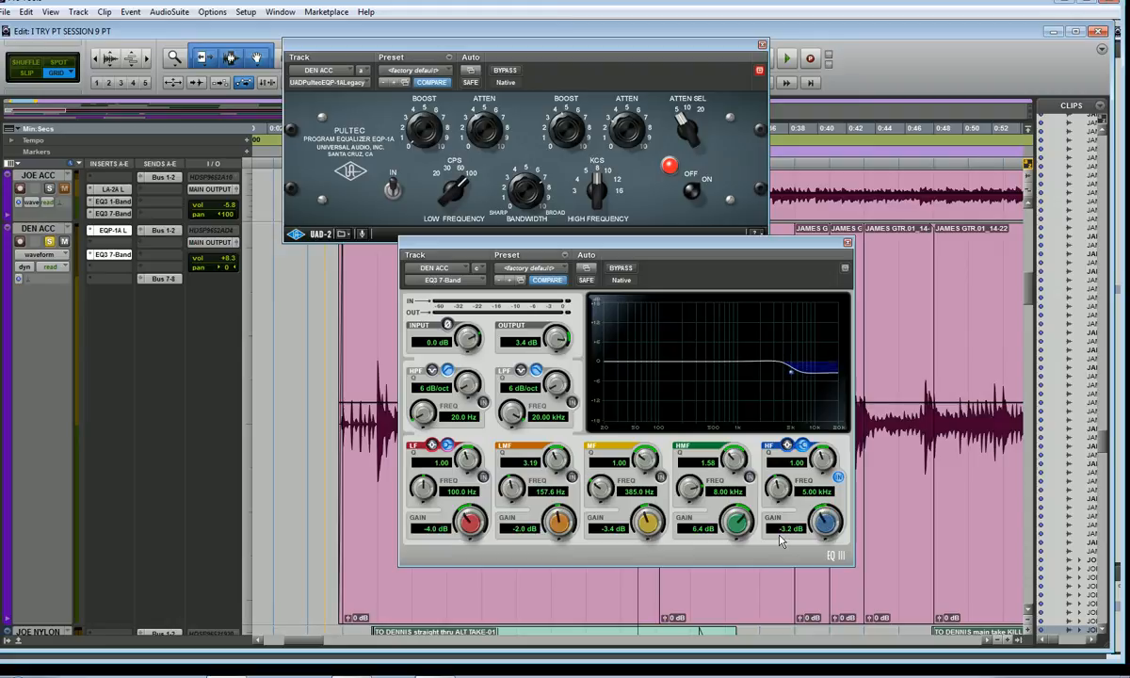
pyautogui.click(619, 126)
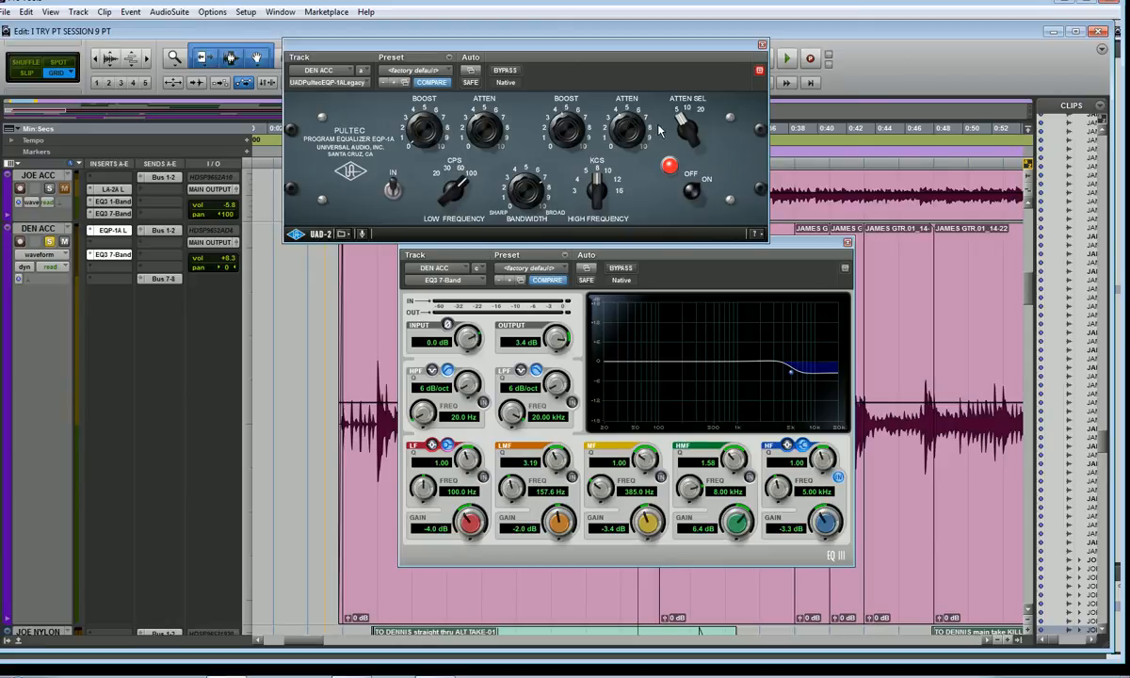
pyautogui.moveTo(828, 514); pyautogui.dragTo(778, 539)
# Set the Pultec's attenuation selector to 10 and the EQ3's HF frequency to 10 kHz
pyautogui.moveTo(687, 129); pyautogui.dragTo(700, 98)
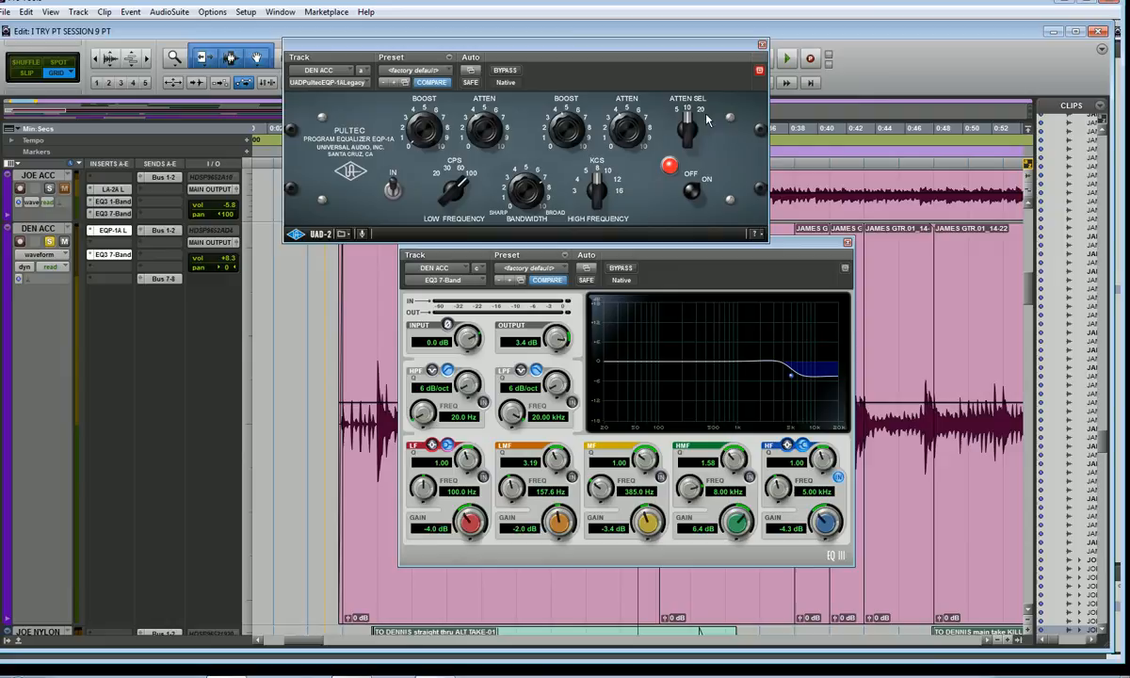
pyautogui.click(817, 491)
pyautogui.write('10.')
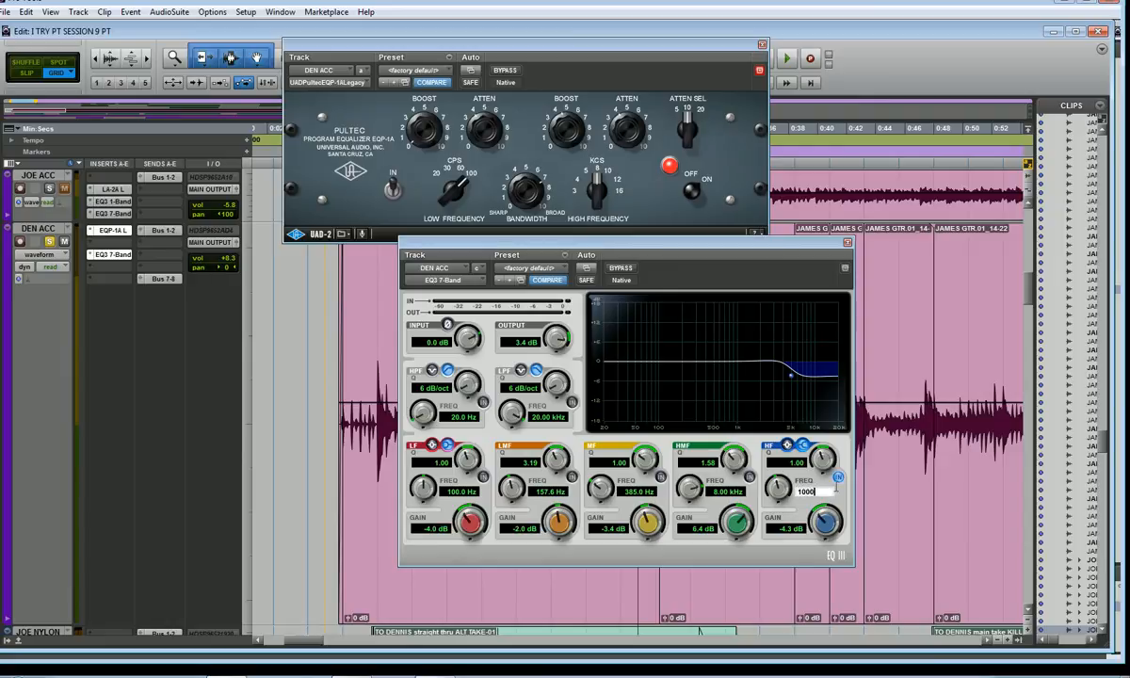
pyautogui.write('00')
pyautogui.press('Return')
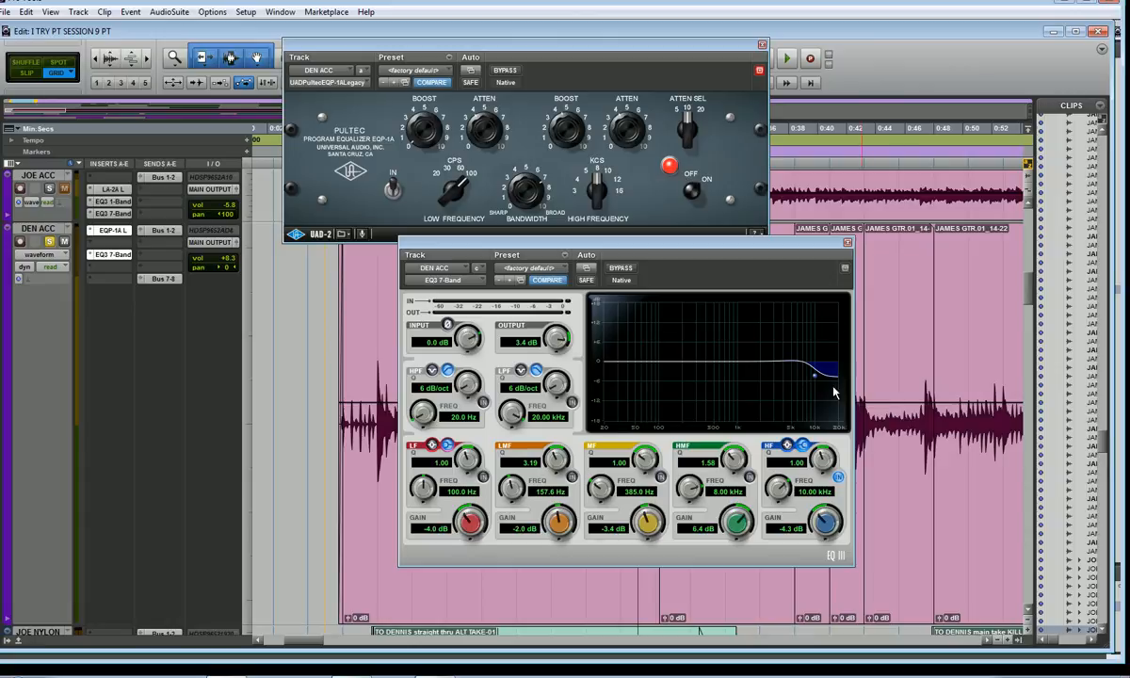
# Close the EQ3 7-Band window and reposition the Pultec window over the tracks, clear of the transport controls
pyautogui.click(847, 243)
pyautogui.moveTo(699, 47); pyautogui.dragTo(720, 196)
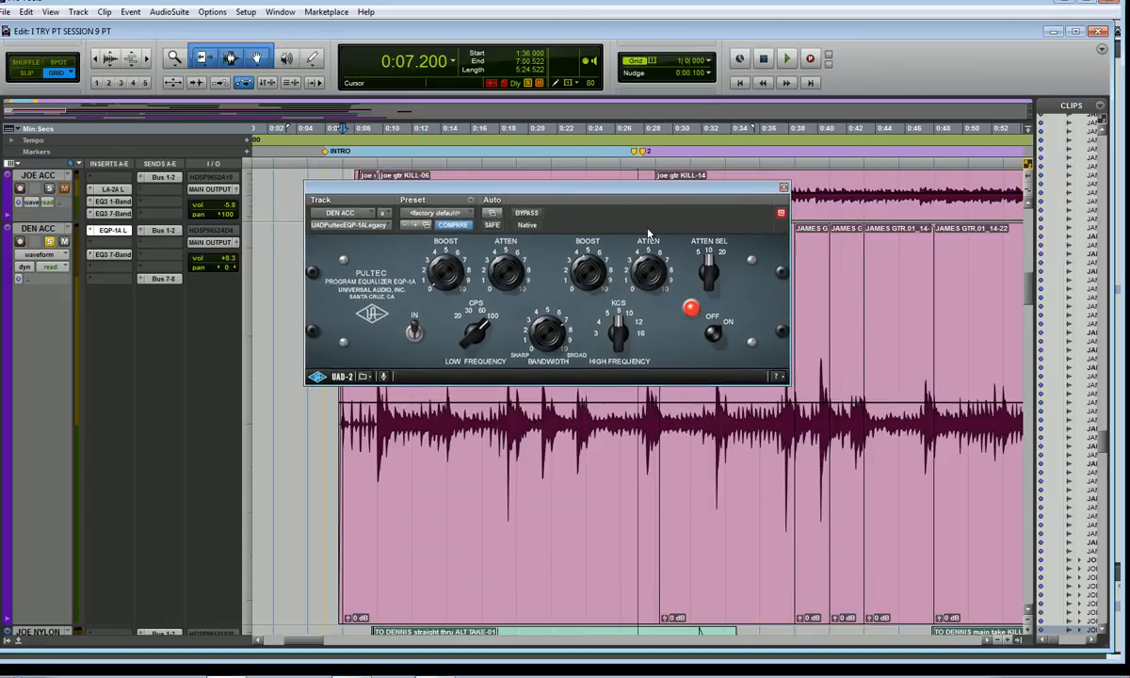
pyautogui.moveTo(637, 195); pyautogui.dragTo(656, 194)
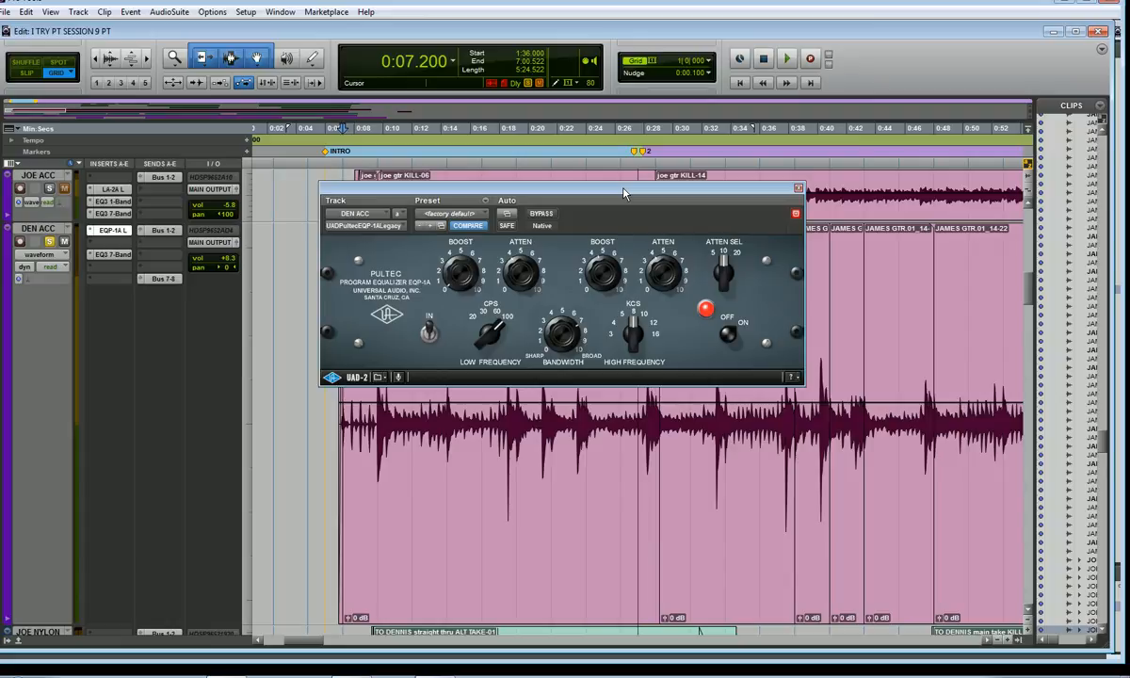
pyautogui.click(439, 675)
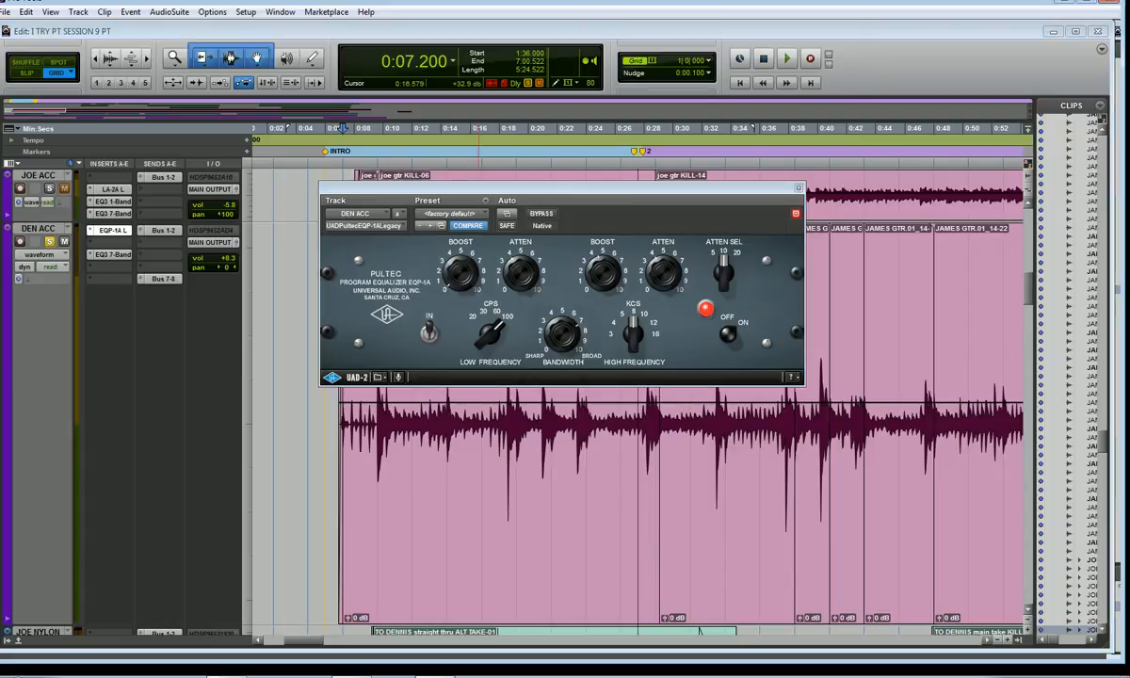